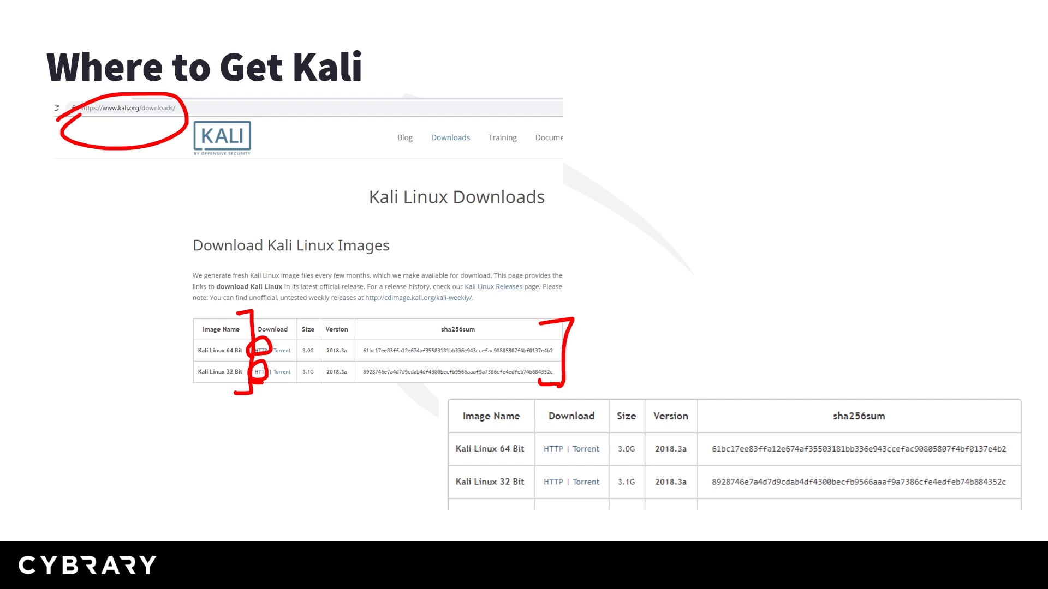
Circle the Player search query, first result, Workstation 15 Player logo and Windows download option.
key(Right)
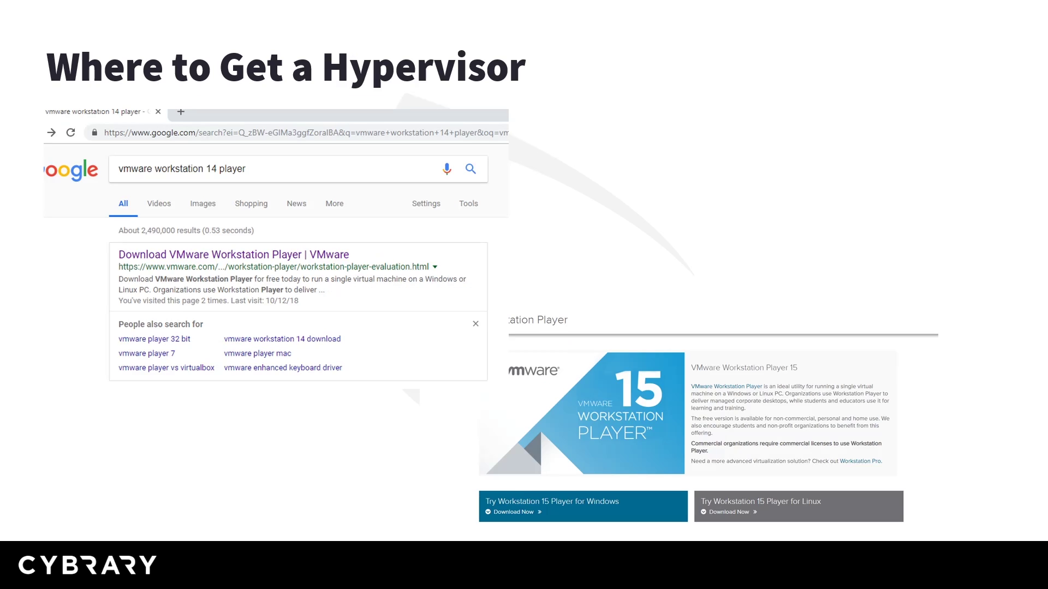
drag(156, 194, 141, 198)
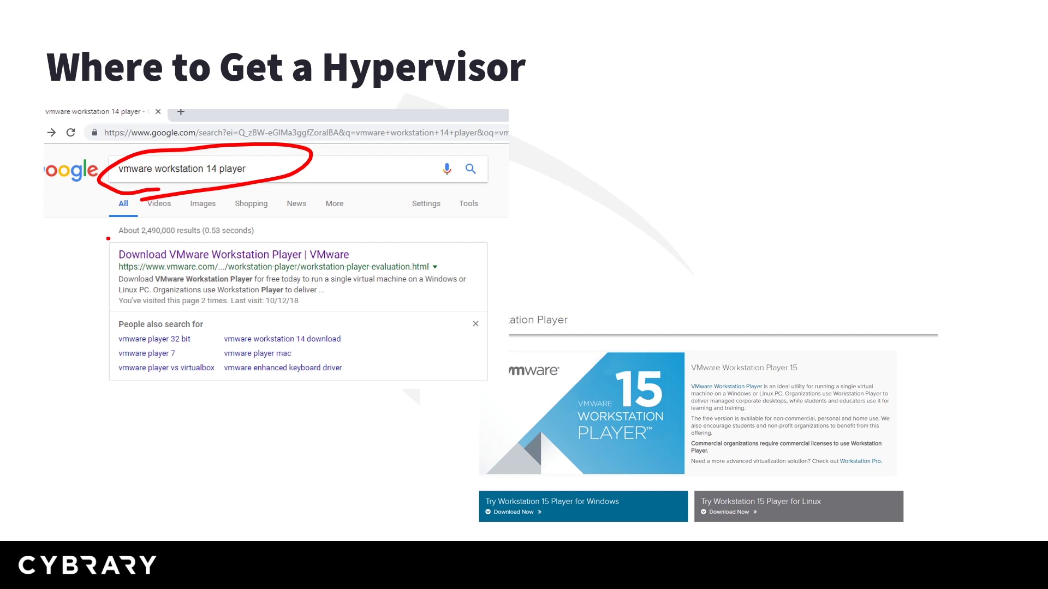
drag(109, 240, 108, 279)
drag(612, 450, 562, 420)
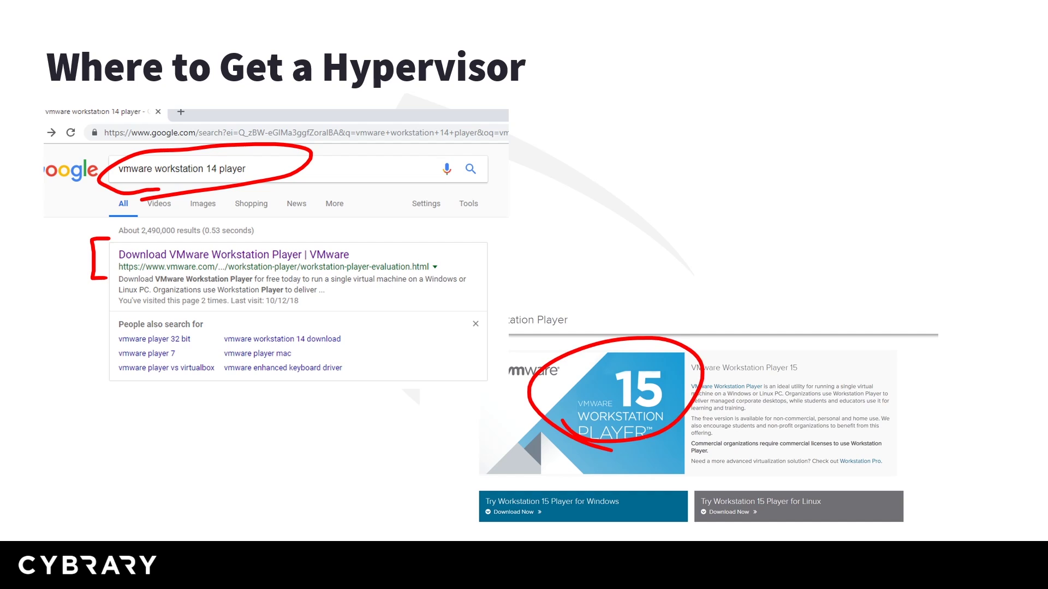
drag(571, 491, 532, 513)
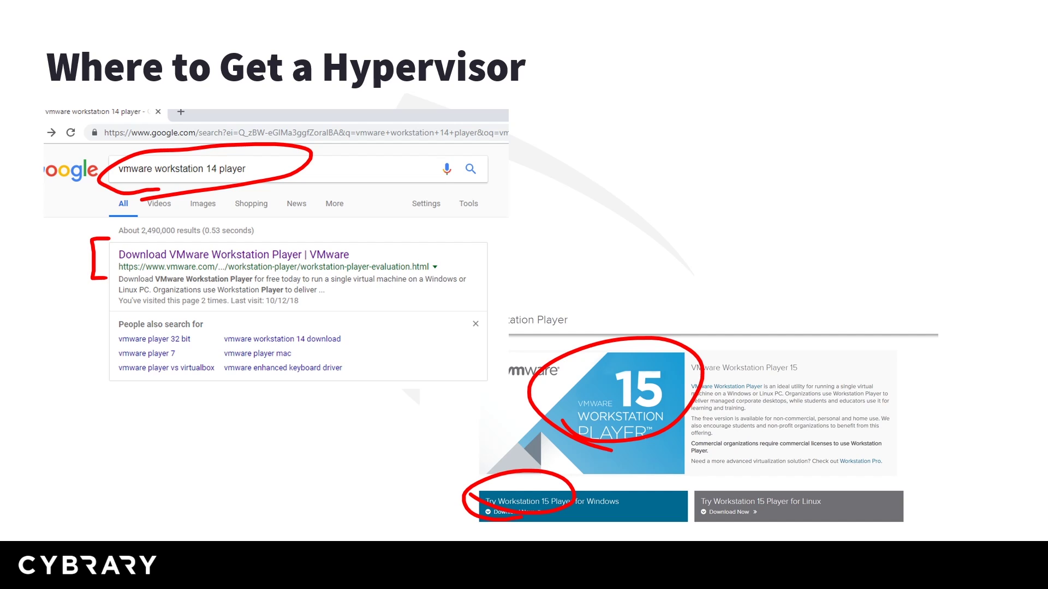
Sketch a diagram with a Guest box above the OS box, joined by arrows.
mouse_move(646, 198)
mouse_down()
mouse_move(815, 199)
mouse_move(656, 173)
mouse_move(698, 210)
mouse_move(727, 190)
mouse_up()
mouse_move(740, 189)
mouse_down()
mouse_move(753, 188)
mouse_move(717, 211)
mouse_move(721, 156)
mouse_move(736, 159)
mouse_up()
mouse_move(622, 154)
mouse_down()
mouse_move(694, 152)
mouse_move(815, 117)
mouse_move(642, 123)
mouse_move(637, 152)
mouse_up()
mouse_move(698, 122)
mouse_down()
mouse_move(678, 140)
mouse_move(743, 141)
mouse_up()
mouse_move(758, 126)
mouse_down()
mouse_move(745, 142)
mouse_move(766, 146)
mouse_up()
drag(757, 133, 856, 133)
mouse_move(836, 125)
mouse_down()
mouse_move(818, 136)
mouse_move(837, 149)
mouse_up()
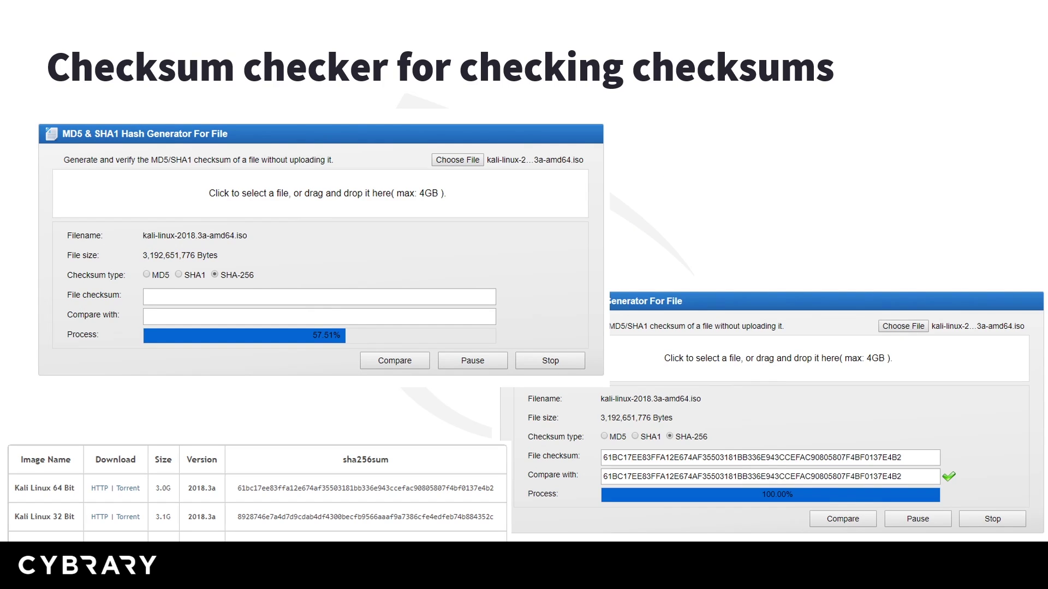
Circle the sha256sum column header and bracket the Kali checksum rows.
click(372, 453)
mouse_move(365, 446)
mouse_down()
mouse_move(385, 441)
mouse_move(361, 475)
mouse_move(347, 451)
mouse_up()
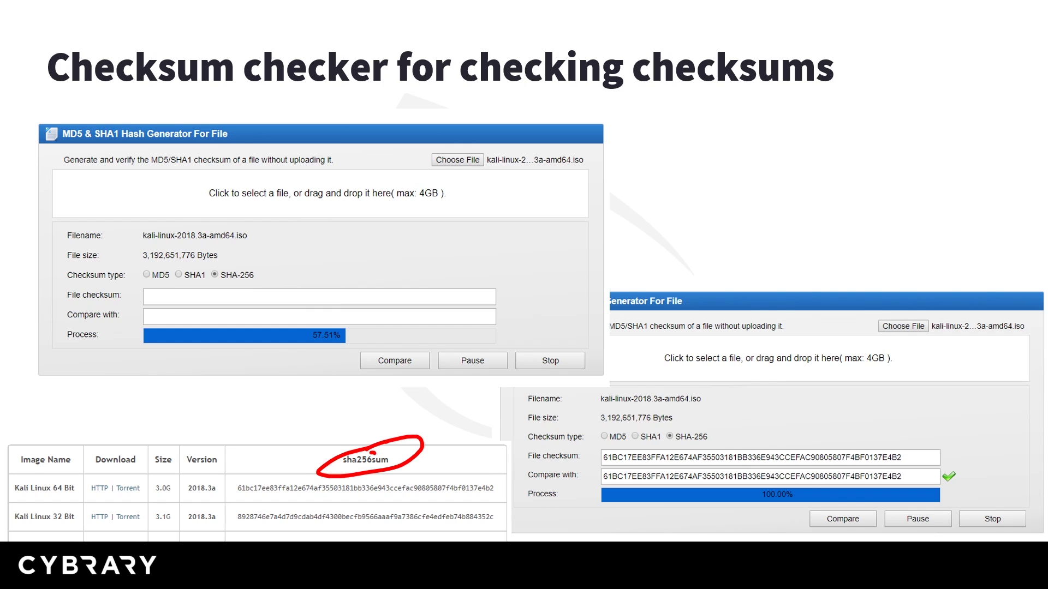
mouse_move(483, 473)
mouse_down()
mouse_move(504, 531)
mouse_move(484, 533)
mouse_up()
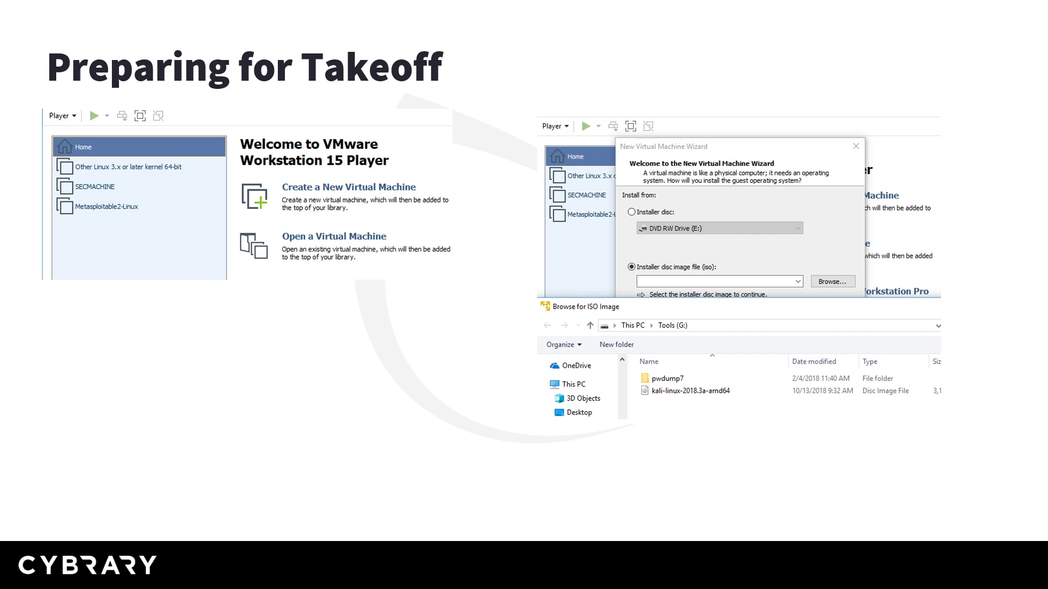
Bracket the VM list, circle Create a New Virtual Machine, mark the disc image option and Kali ISO files.
mouse_move(173, 155)
mouse_down()
mouse_move(197, 214)
mouse_move(156, 229)
mouse_up()
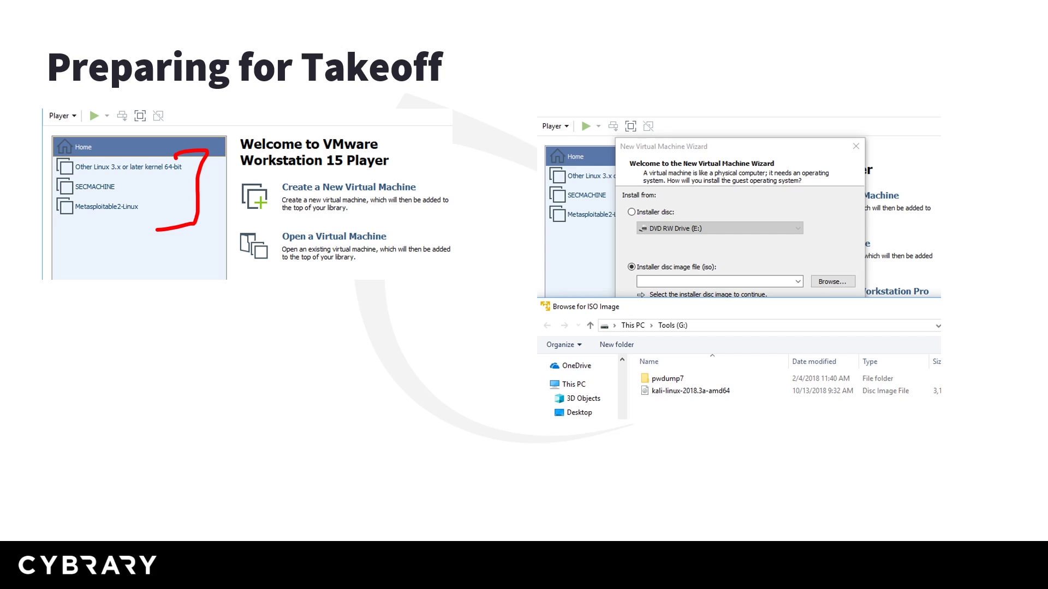
drag(258, 219, 275, 185)
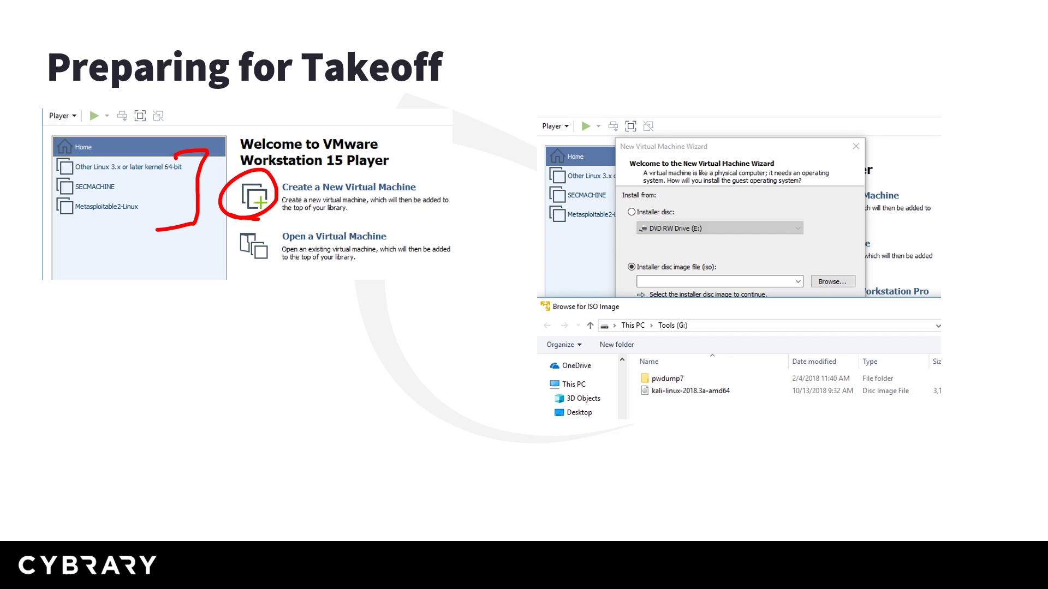
drag(639, 253, 637, 299)
drag(696, 411, 635, 408)
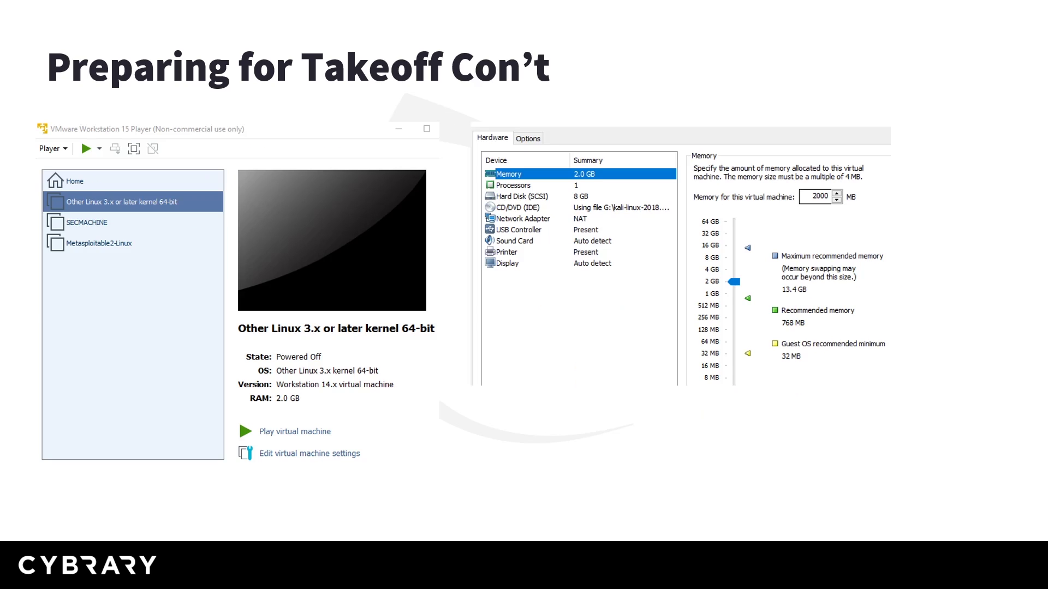
Mark the Other Linux 3.x VM entry and circle its 2.0 GB RAM.
drag(178, 189, 185, 223)
mouse_move(273, 409)
mouse_down()
mouse_move(230, 399)
mouse_move(249, 406)
mouse_up()
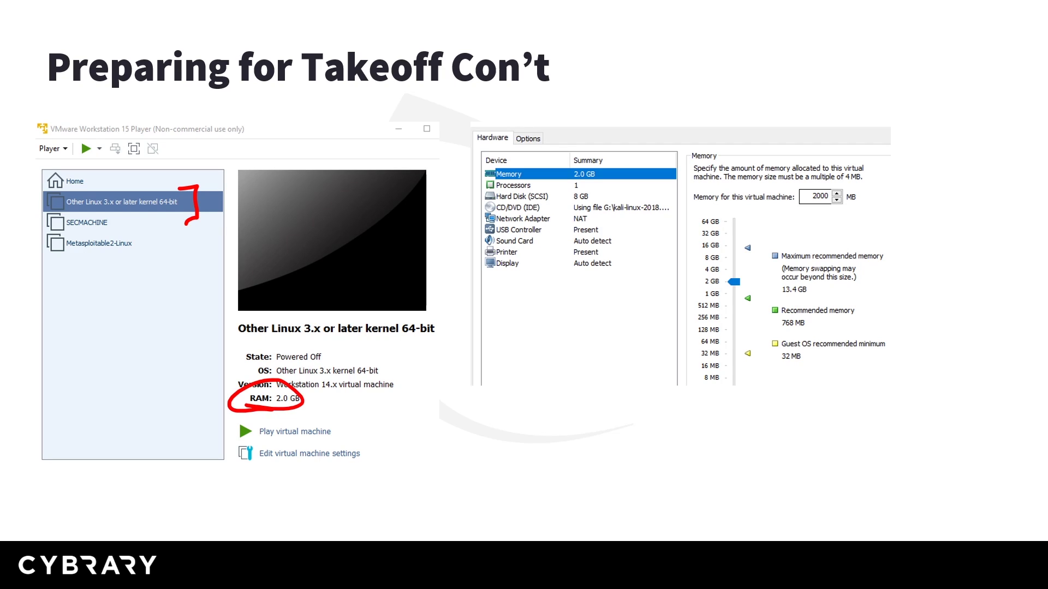